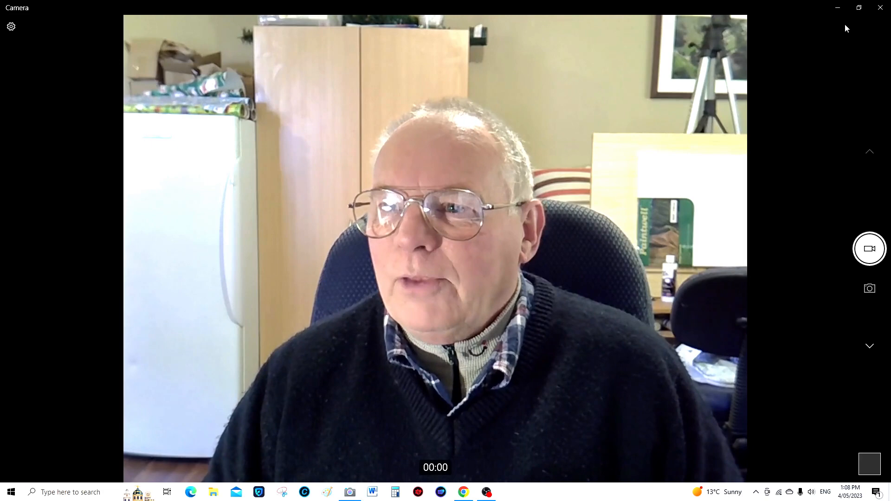
- Restore the maximized Camera window down to a small window so the desktop shows
click(859, 8)
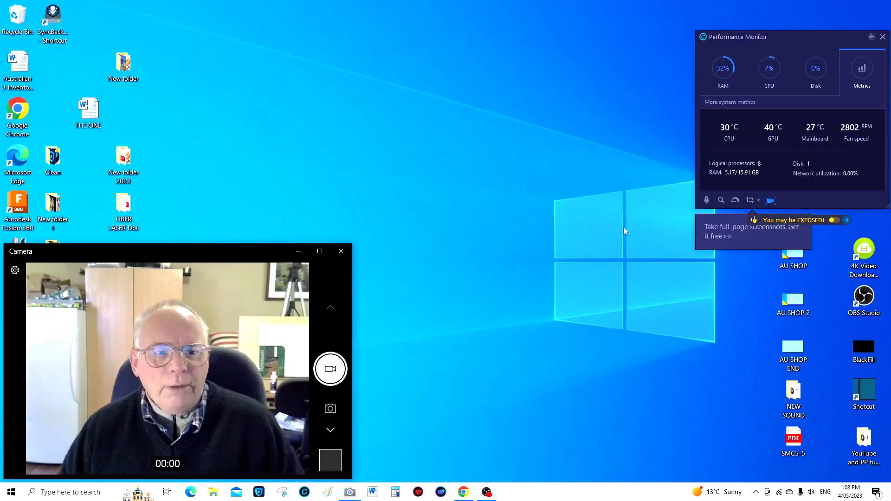
- Launch Chrome and run a Google search for 'mach3 download 64 bit'
double_click(17, 111)
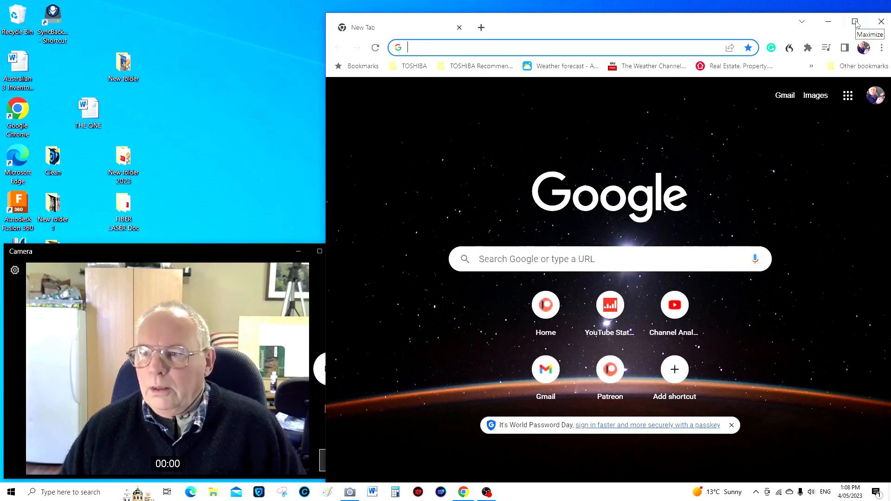
click(482, 259)
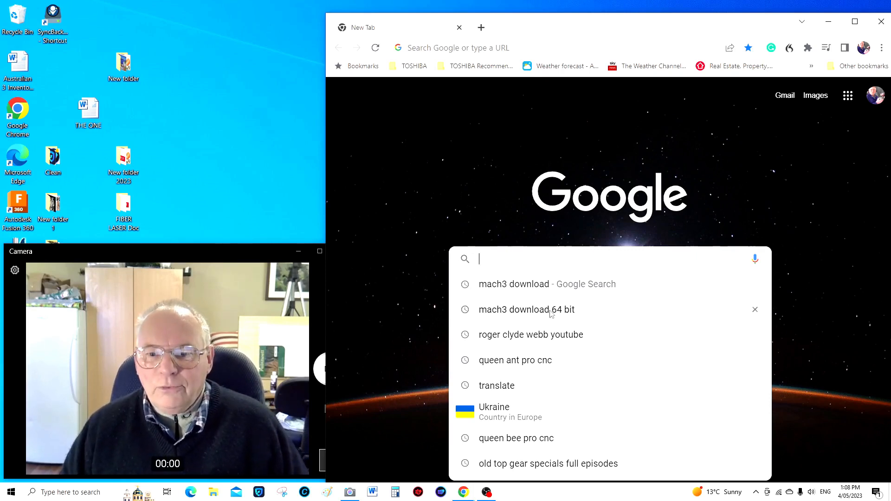
click(551, 310)
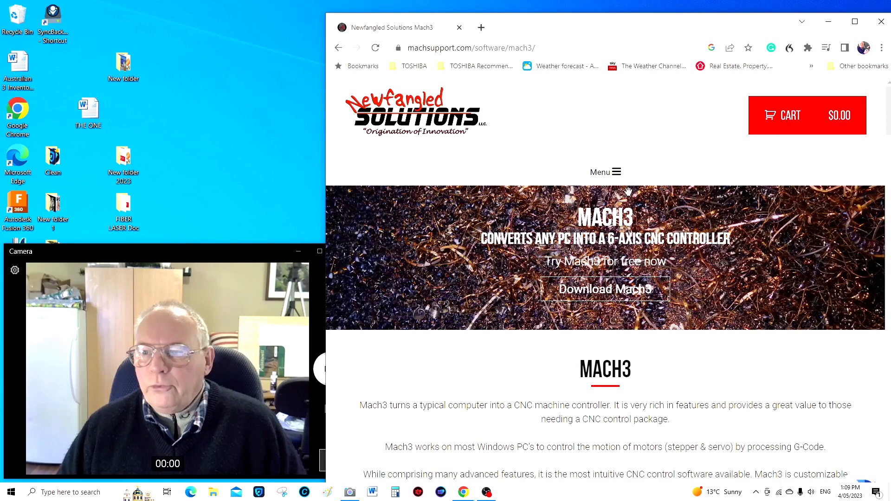
scroll(631, 192, down, 3)
scroll(606, 202, down, 4)
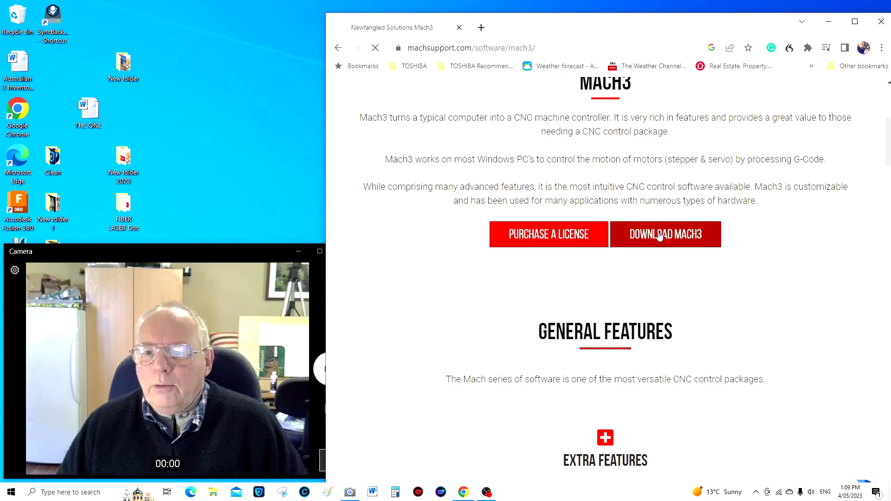
- Start the Mach3Version3.043.exe download and maximize the Chrome window
click(660, 237)
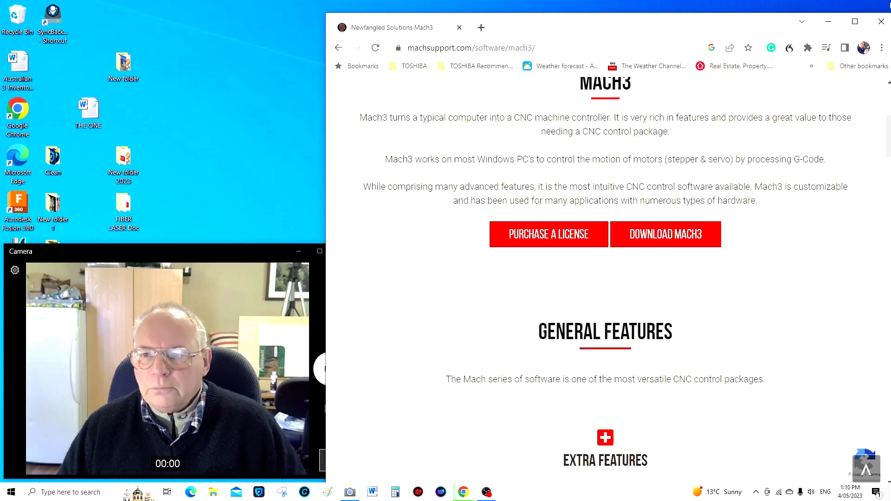
click(856, 23)
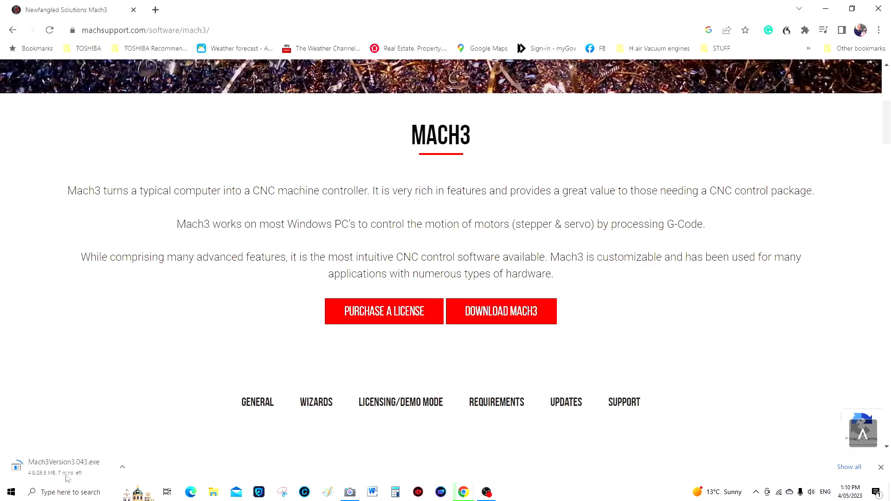
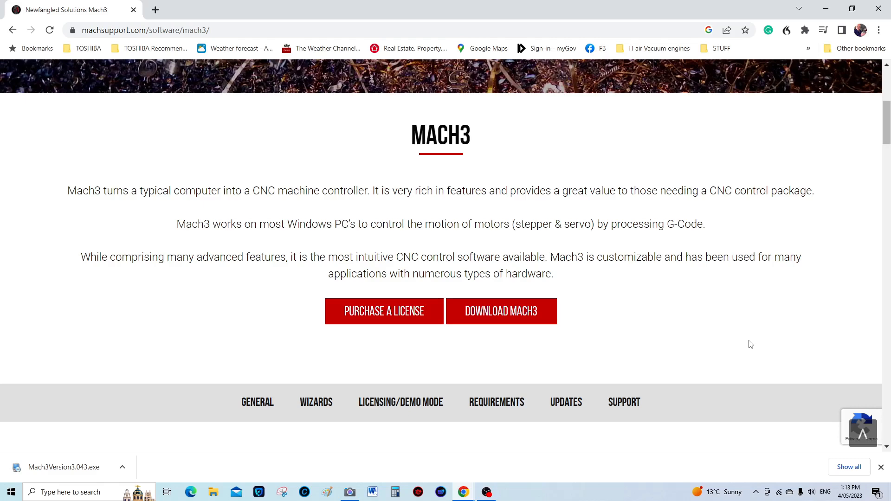
- Dismiss the download notice, close Chrome and move the camera window aside
click(882, 469)
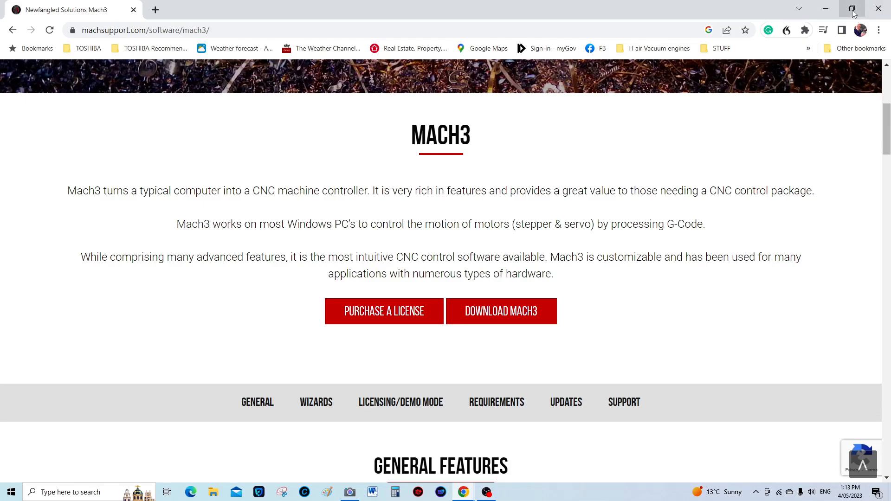
click(853, 10)
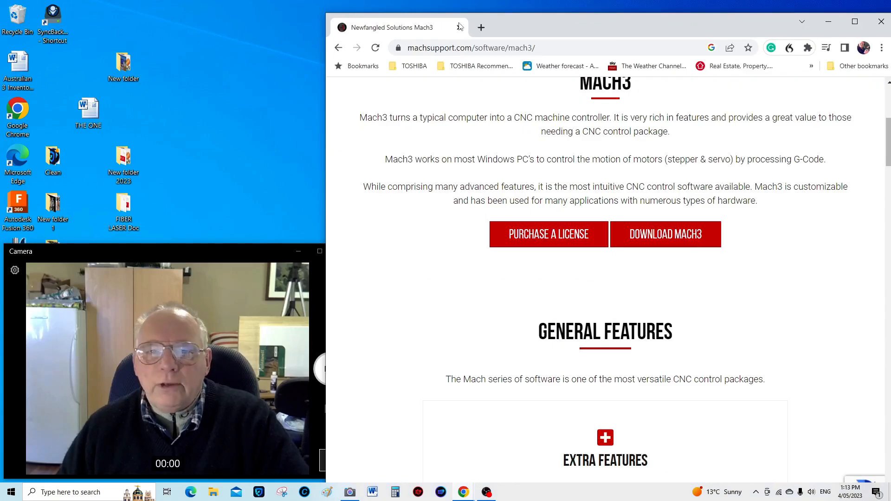
click(881, 25)
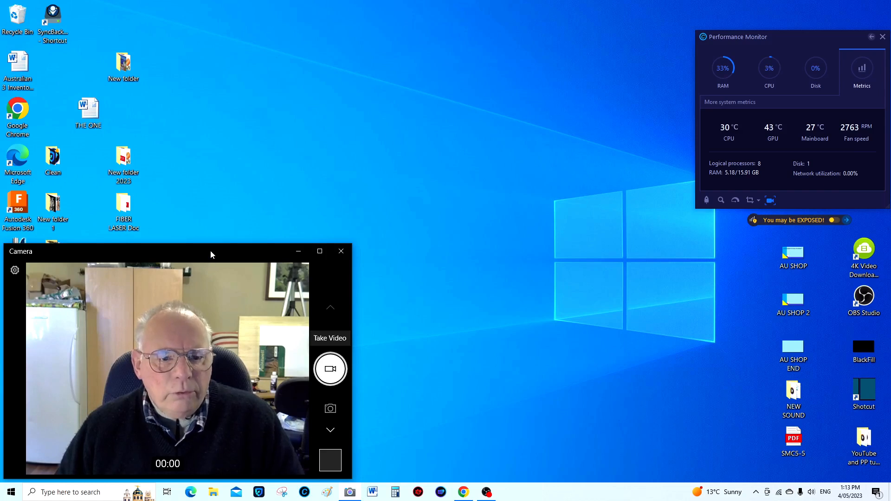
drag(210, 250, 755, 256)
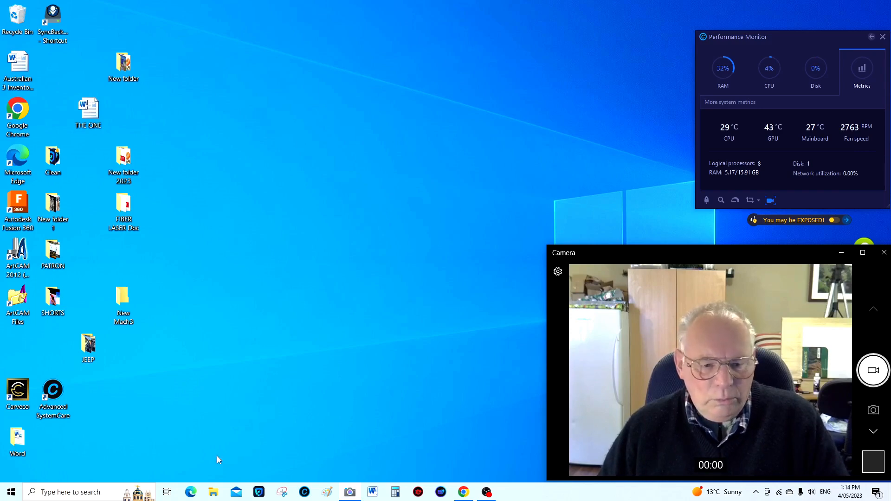
- Move Mach3Version3.043 from Downloads into the New Mach3 desktop folder and open that folder
click(213, 492)
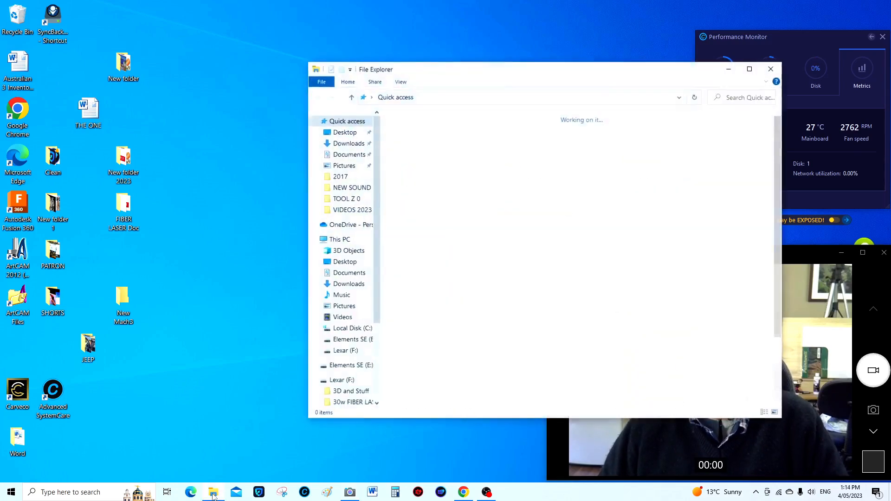
click(348, 143)
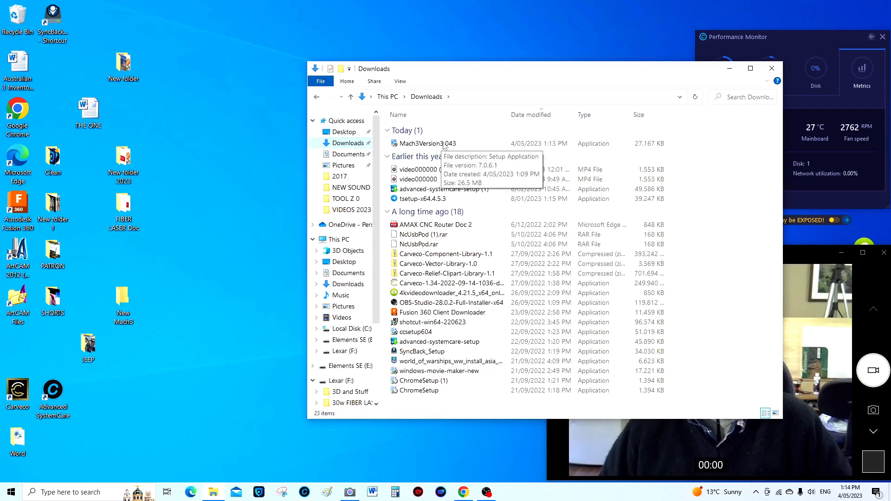
drag(446, 145, 433, 149)
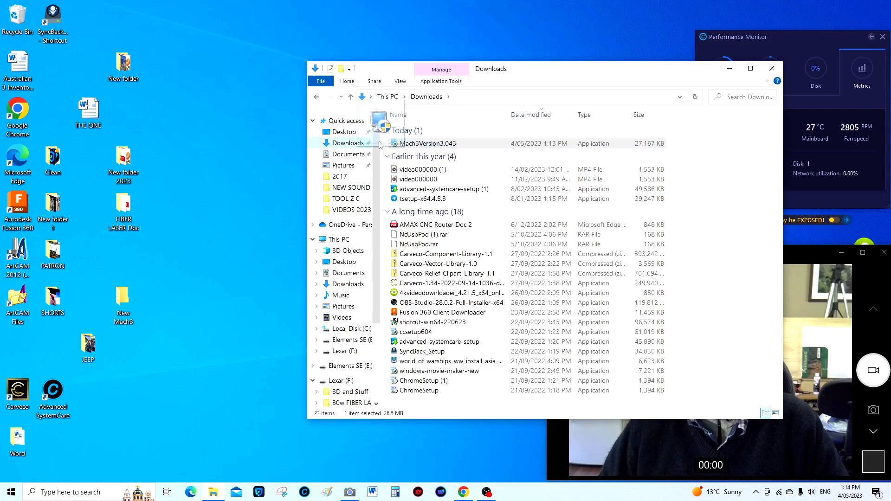
drag(434, 148, 123, 313)
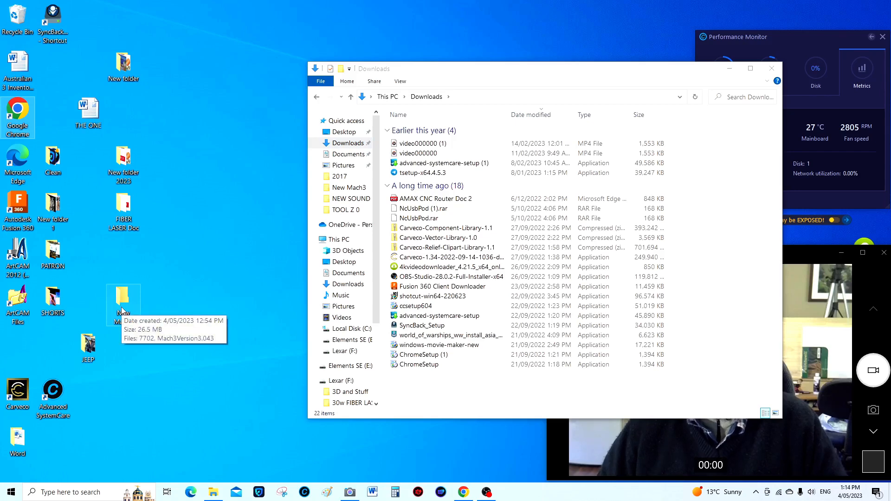
click(773, 69)
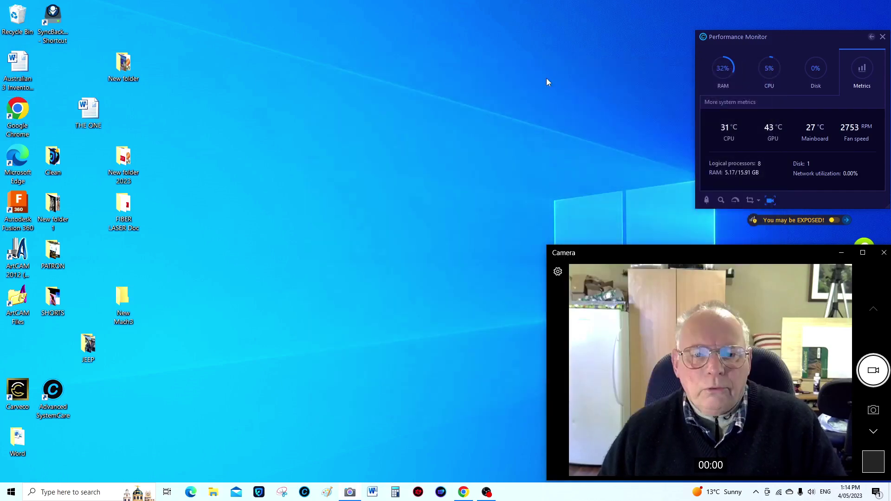
double_click(126, 300)
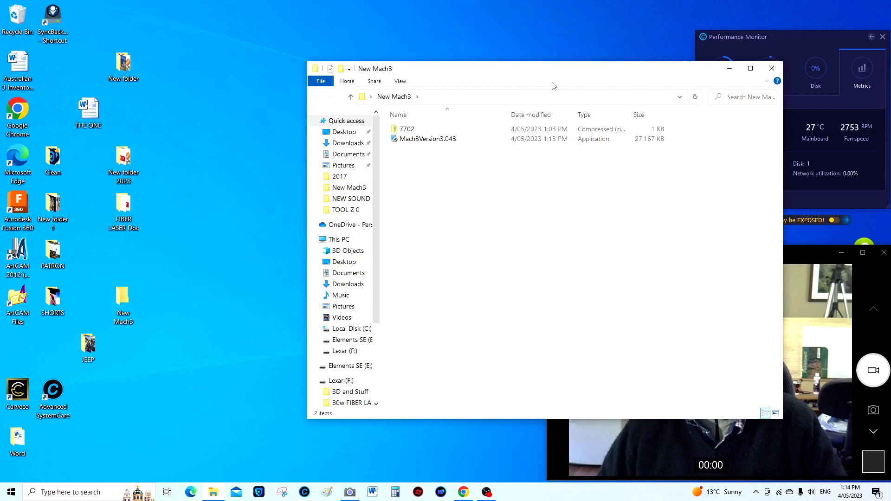
- Bring the camera window to the front while the Mach3 setup welcome screen waits
click(866, 281)
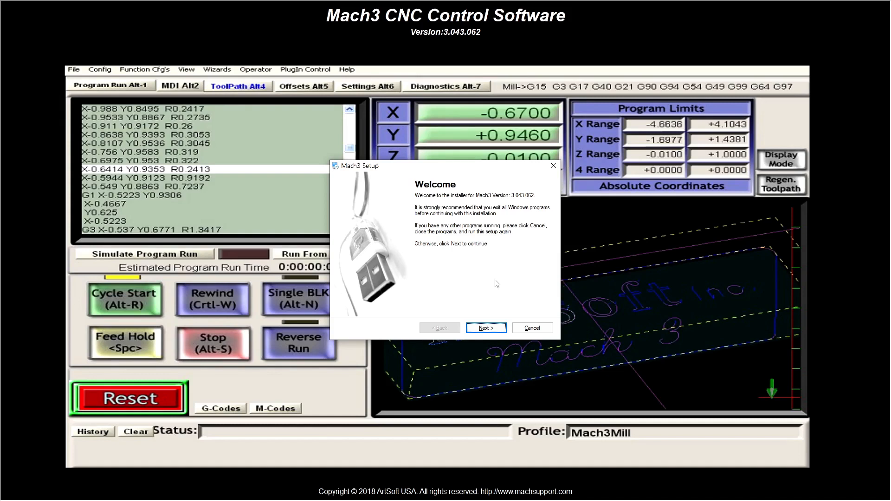
- Accept the license, keep the C:\Mach3 install folder and exclude the Parallel Port Driver
click(486, 328)
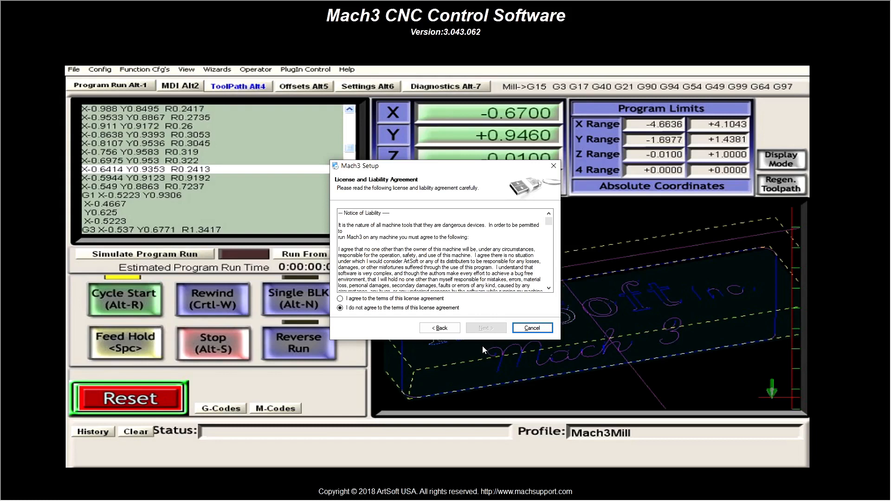
click(341, 298)
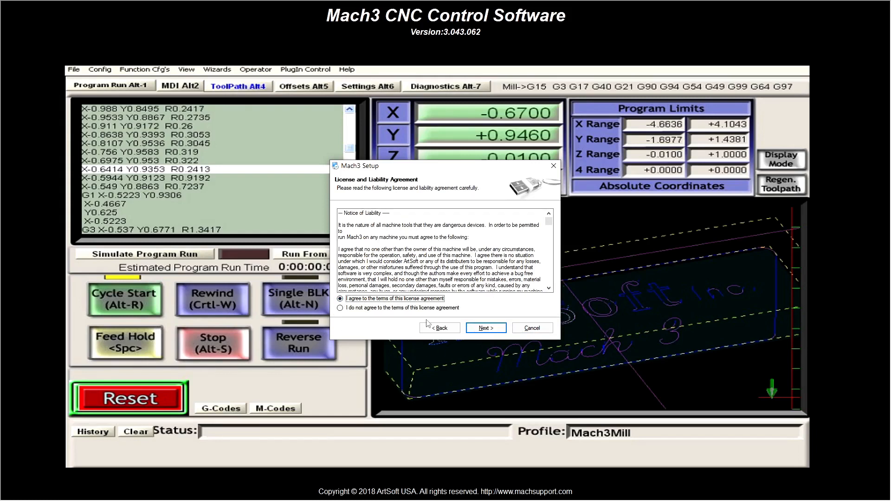
click(493, 330)
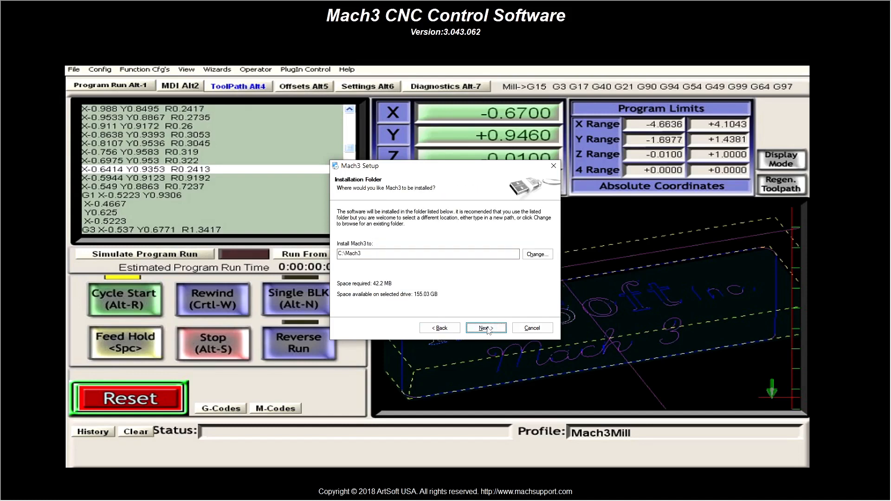
click(488, 331)
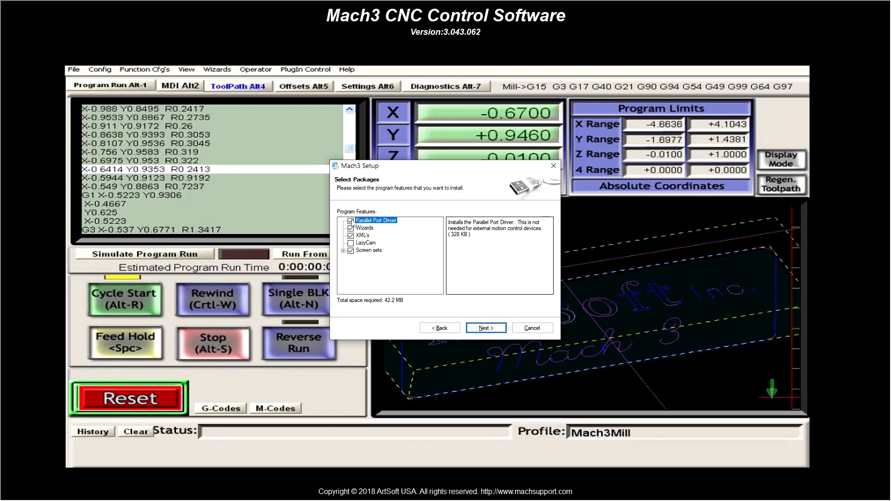
click(350, 220)
- Skip custom profiles, run the installation and close the finished installer
click(488, 330)
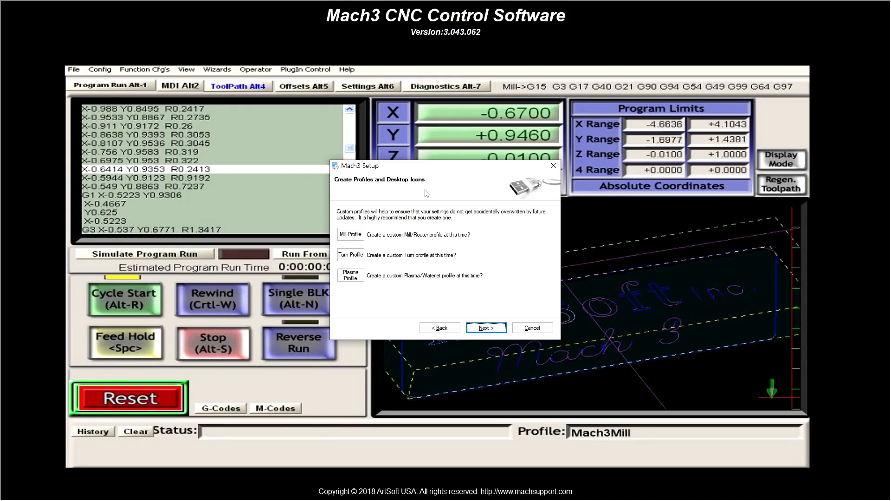
click(491, 331)
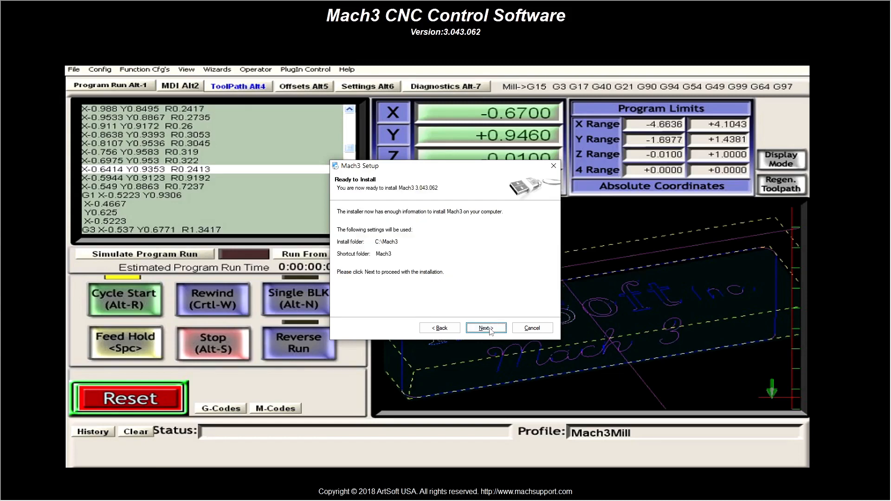
click(490, 329)
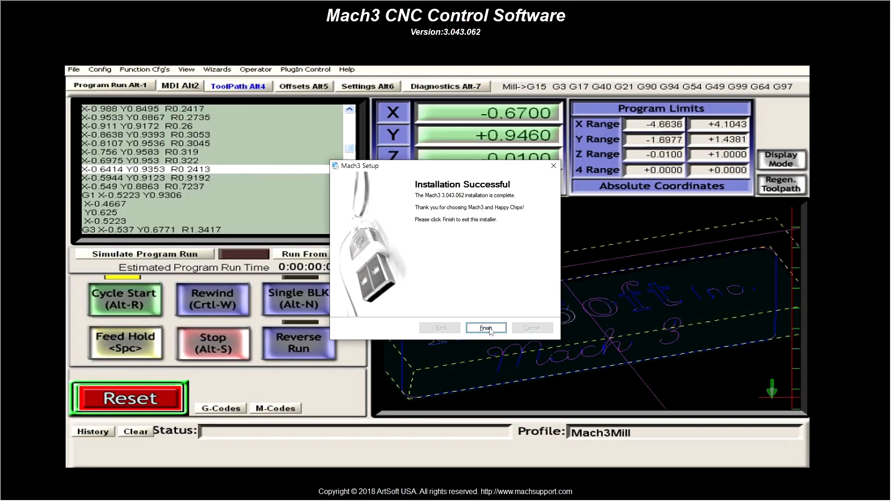
click(486, 329)
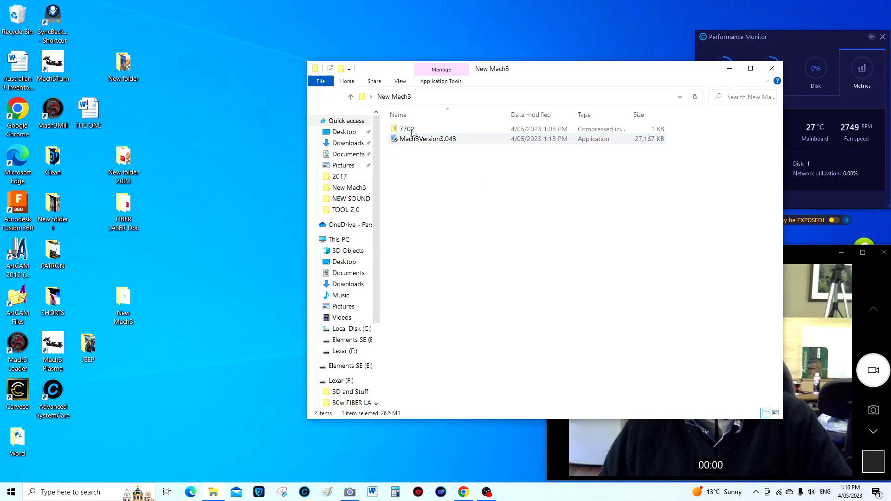
- Close the New Mach3 folder and start Mach3Mill from its desktop shortcut
click(730, 69)
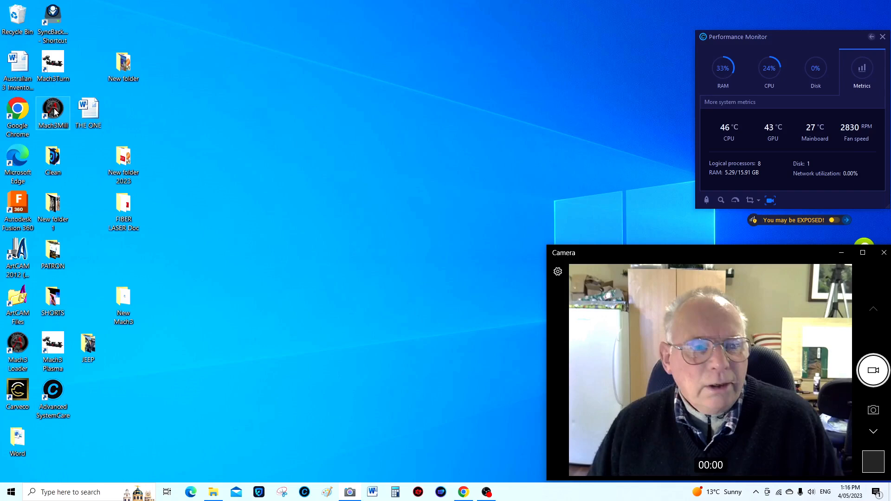
double_click(54, 112)
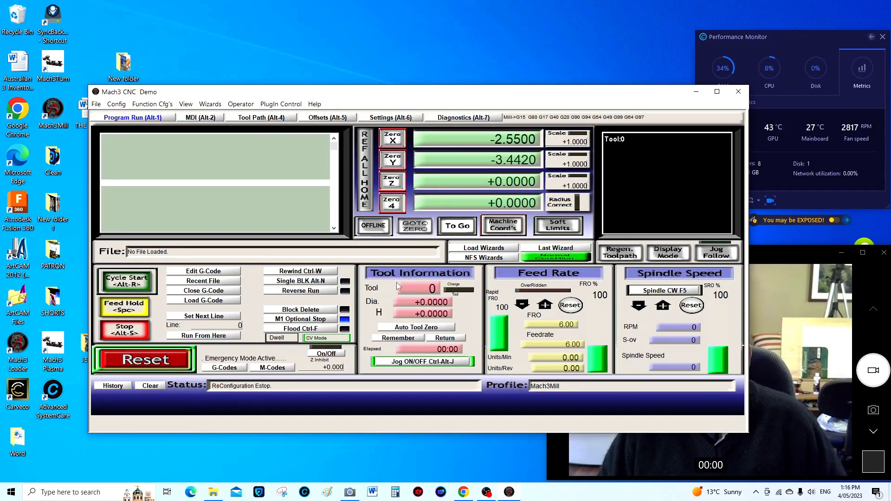
- Clear the emergency reset state and position the Mach3 window at the top-left
click(150, 359)
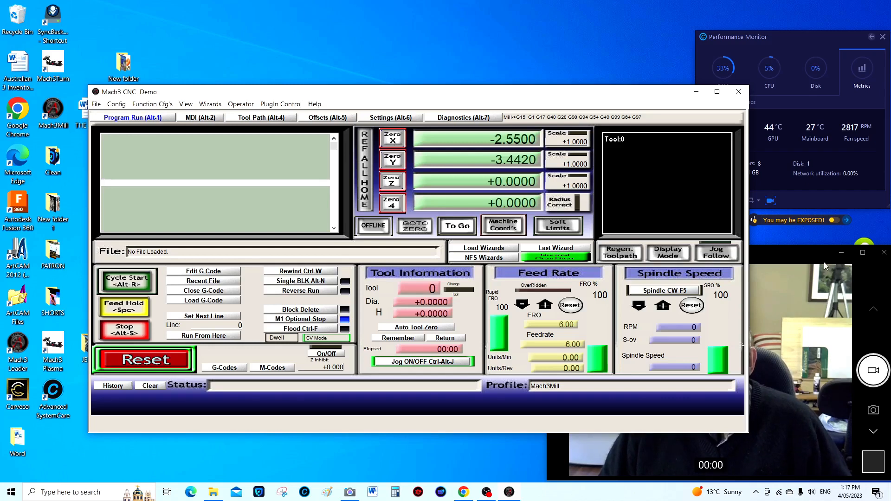
mouse_move(462, 94)
mouse_down()
mouse_move(408, 70)
mouse_move(375, 13)
mouse_up()
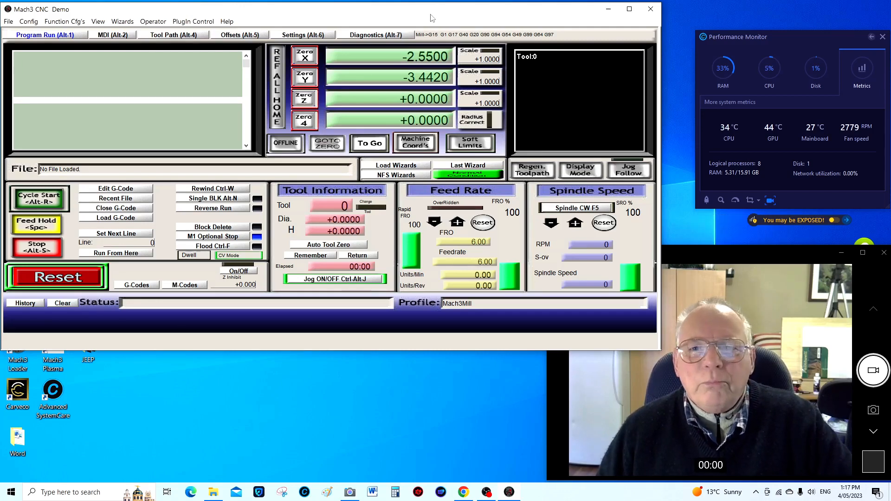
drag(432, 17, 436, 15)
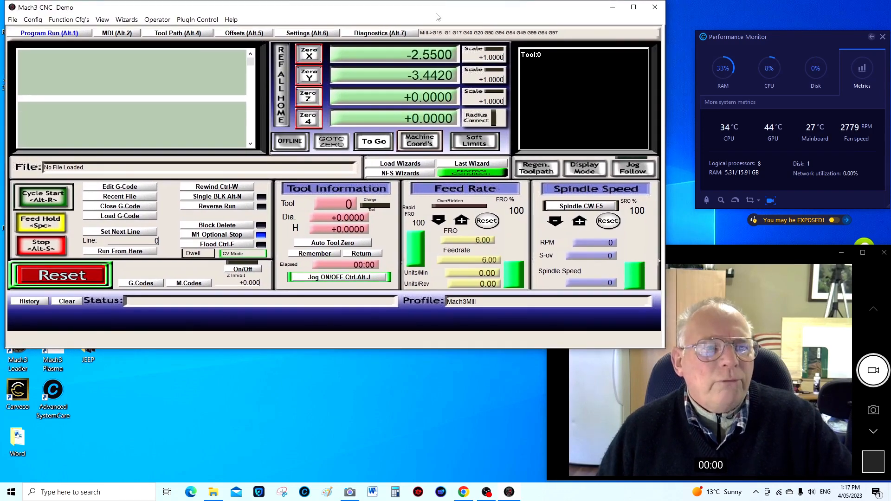
- Acknowledge the units warning and confirm MM's as the native units via Config > Select Native Units
click(33, 20)
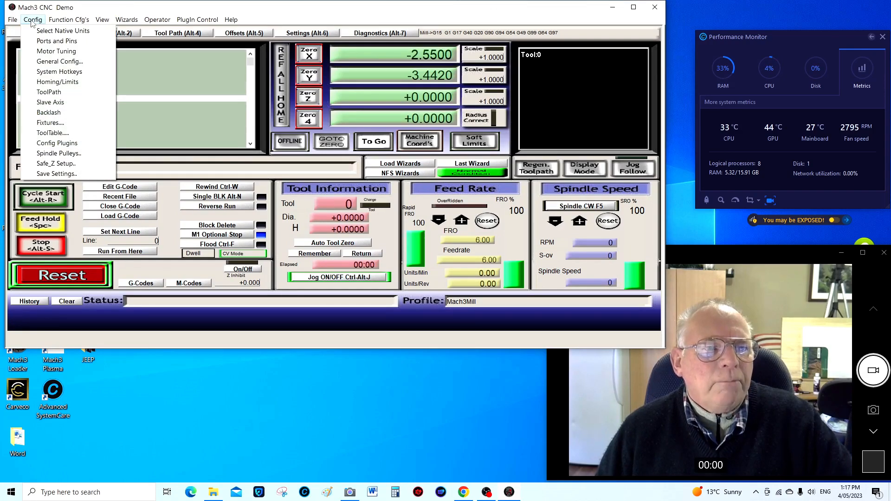
click(54, 31)
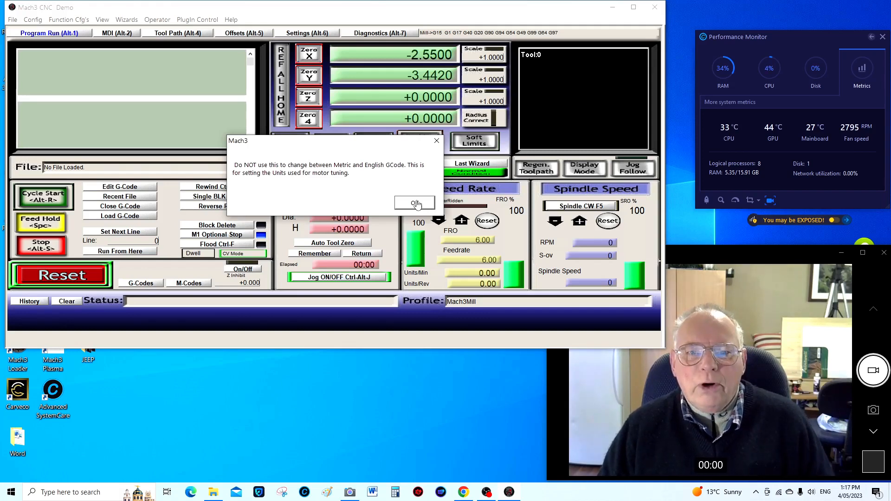
click(417, 203)
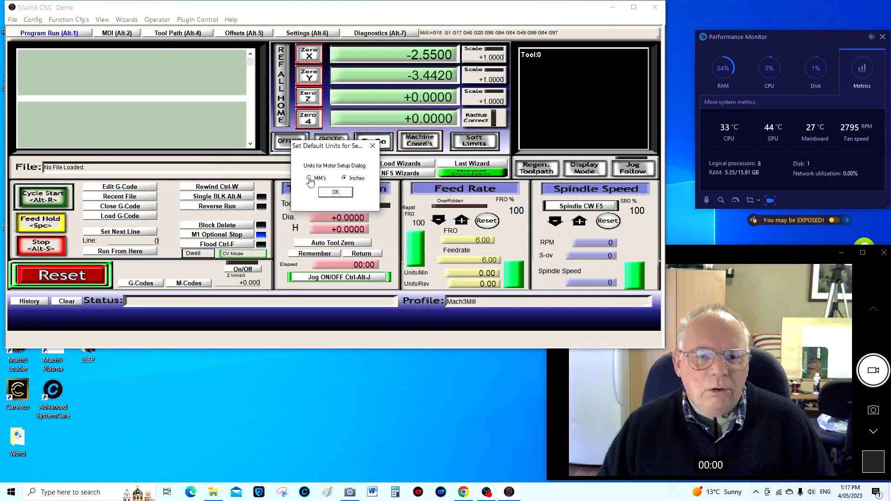
click(336, 194)
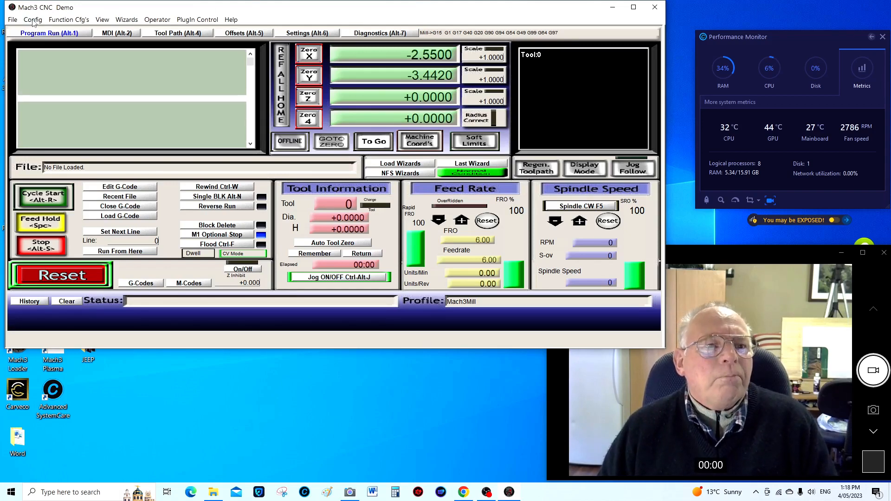
click(34, 20)
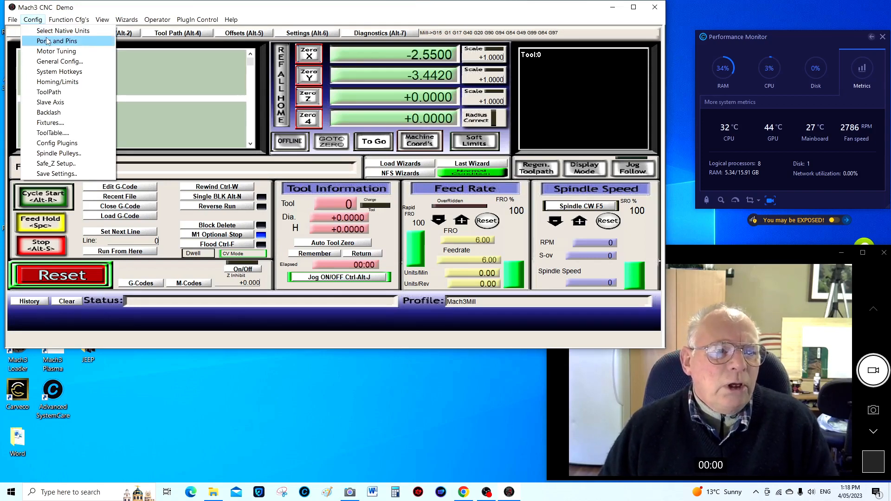
click(59, 62)
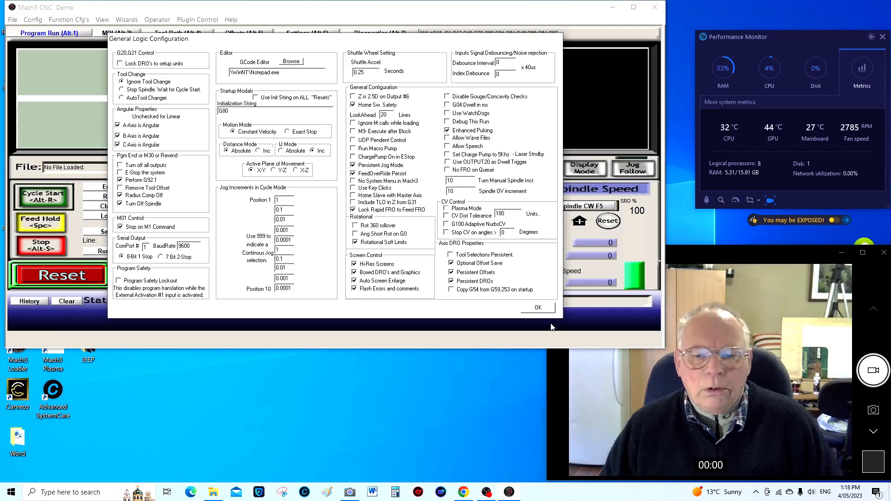
click(541, 309)
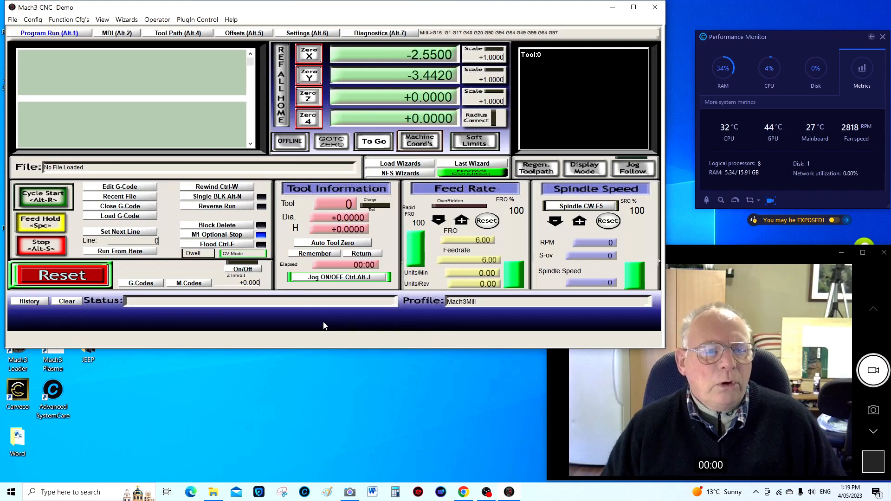
- Save the current settings from the Config menu
click(33, 19)
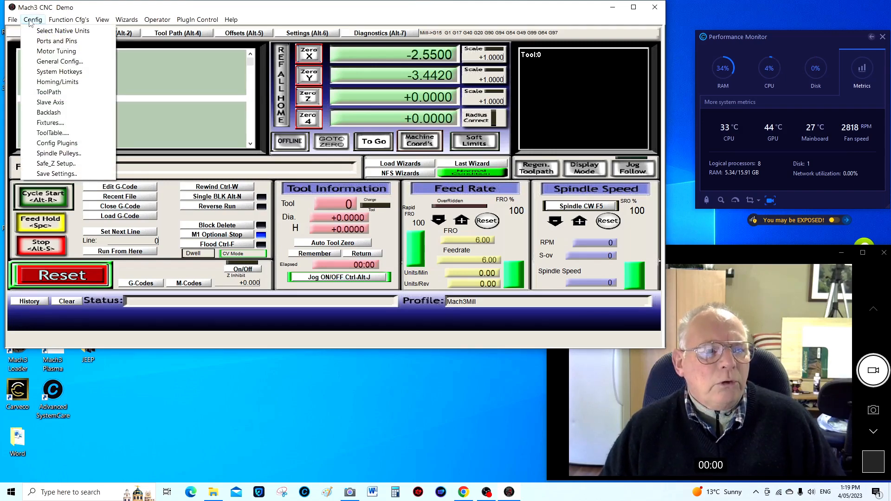
click(63, 174)
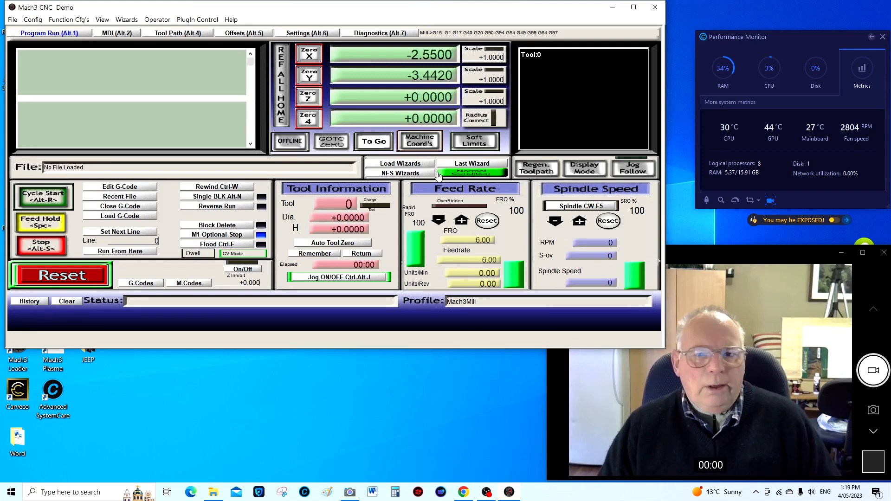
- End the Mach3 session and relaunch the Mach3Mill profile
click(655, 7)
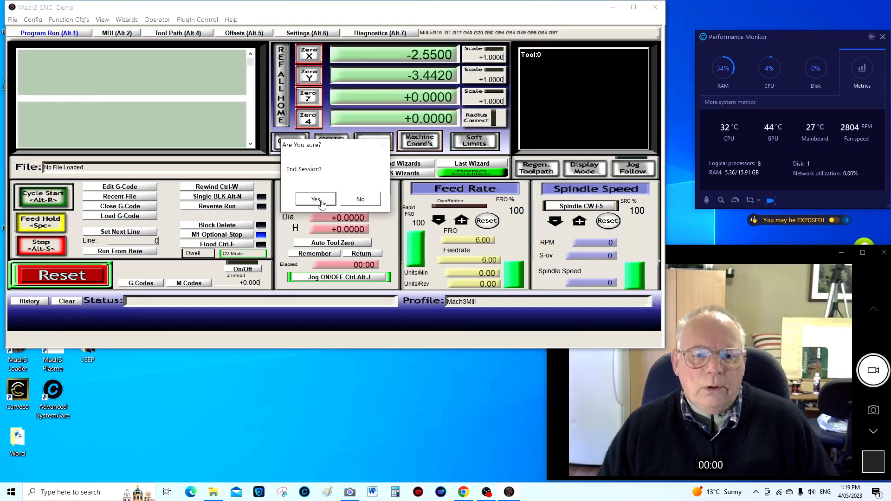
click(318, 201)
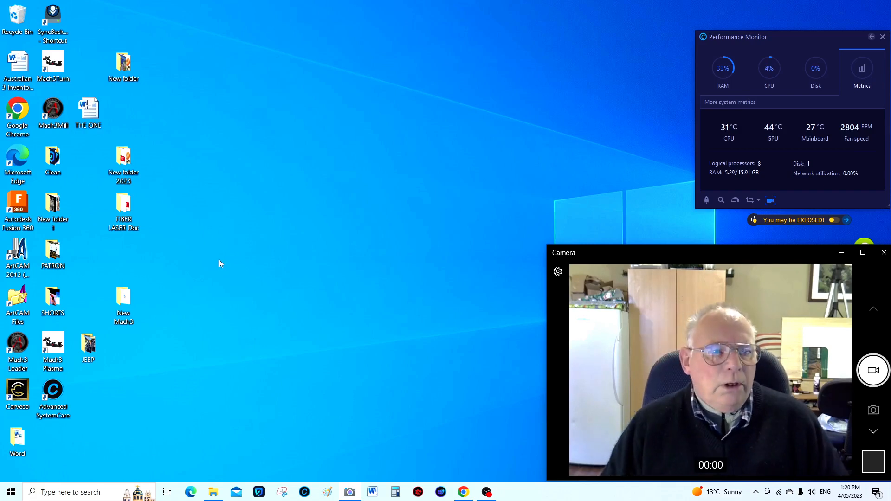
double_click(56, 115)
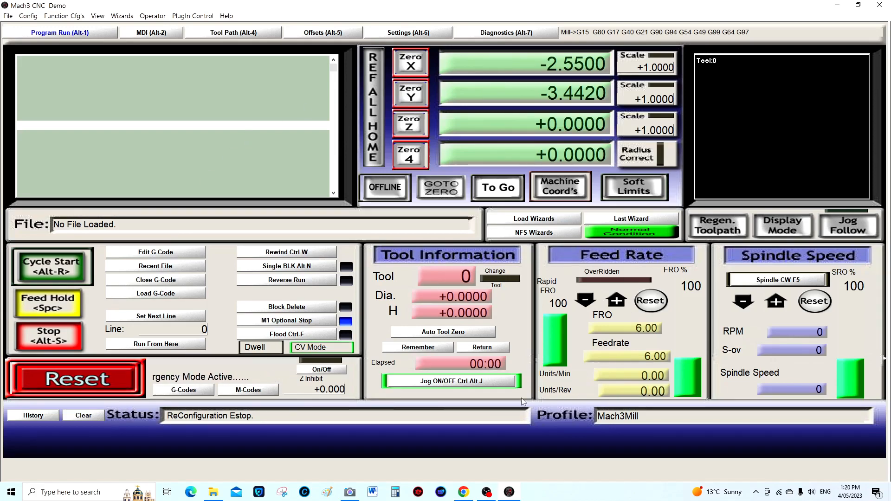
- Clear the emergency stop, then exit Mach3 and confirm
click(116, 379)
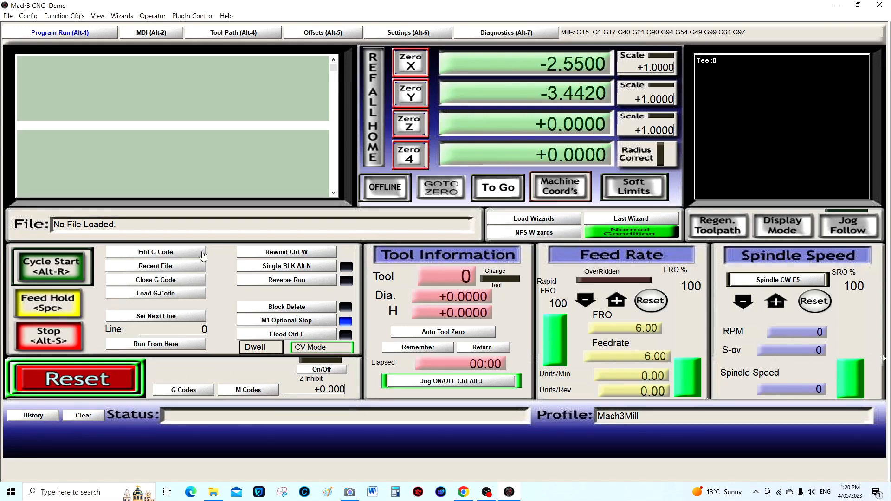
click(880, 5)
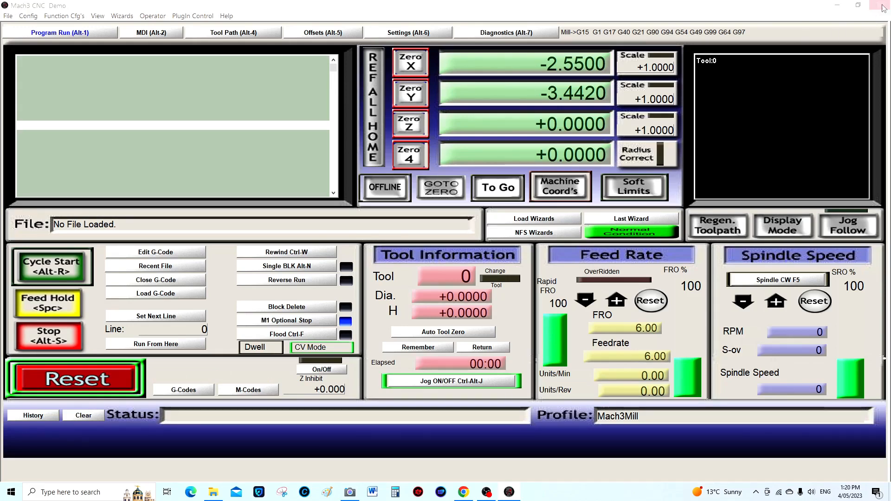
click(426, 265)
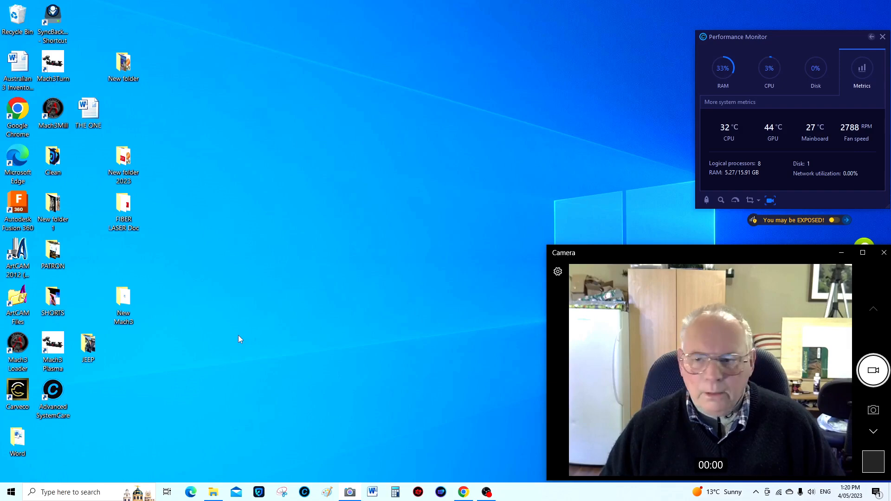
- Browse into the 7702 archive's mach3 license folder in File Explorer
click(214, 493)
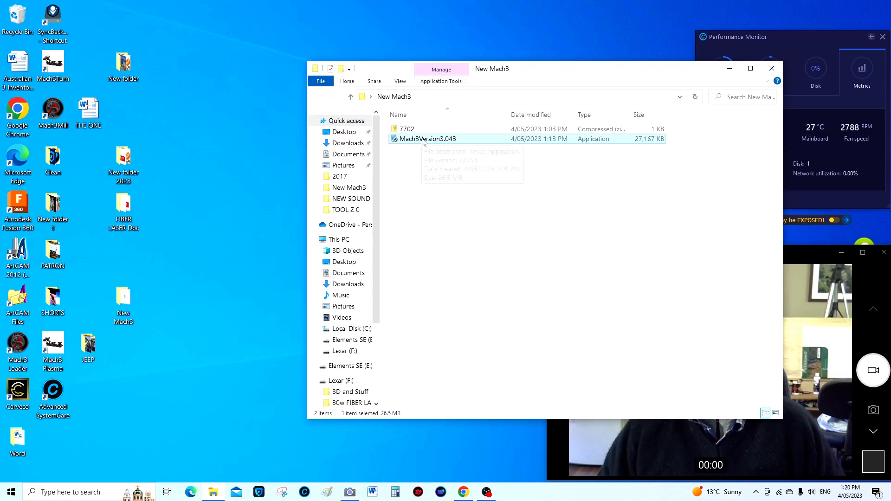
double_click(407, 130)
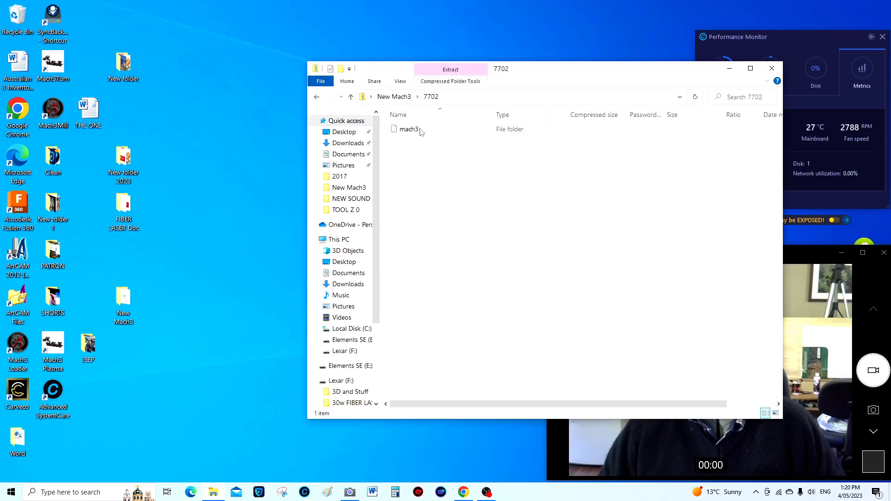
double_click(409, 129)
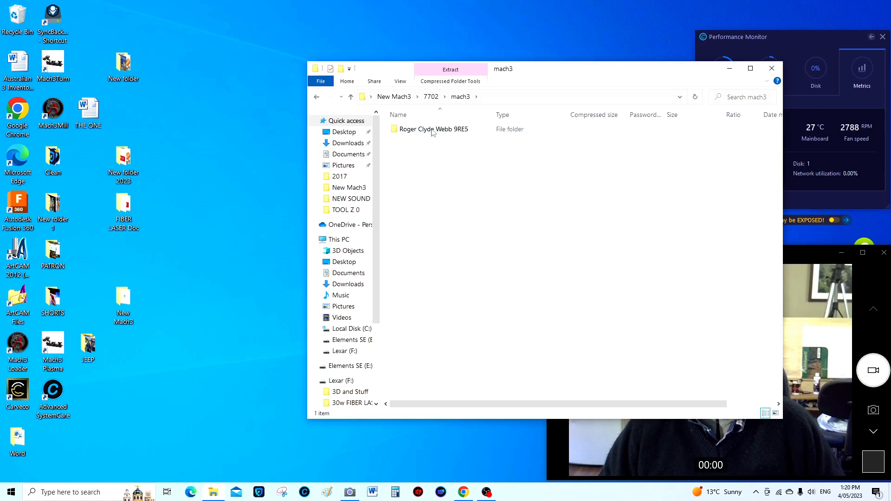
double_click(440, 131)
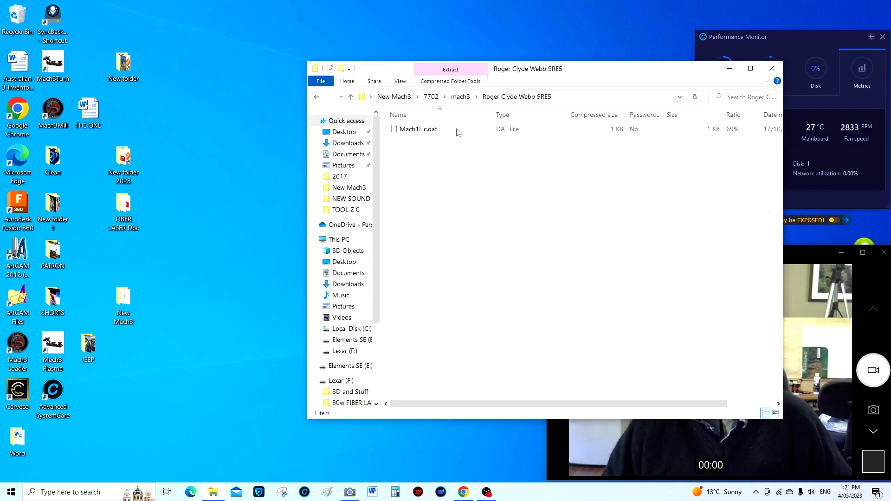
drag(610, 72, 411, 47)
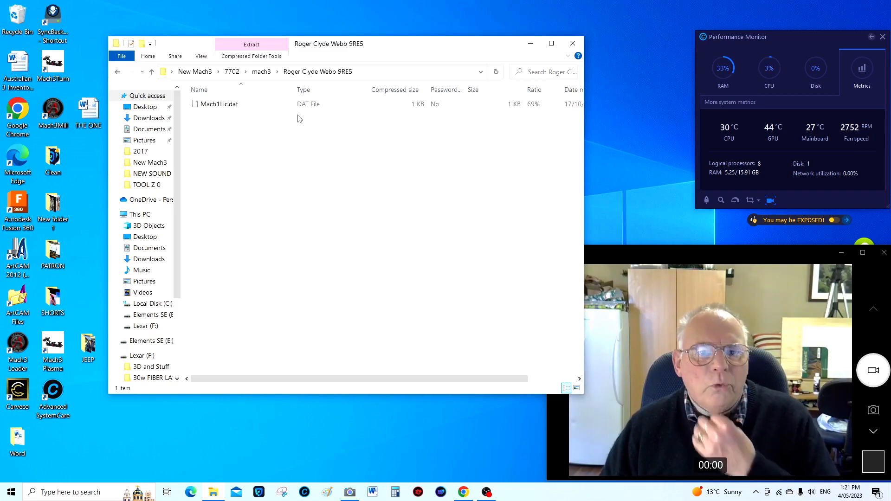
- Copy the Mach1Lic.dat license file from its right-click menu
click(267, 106)
right_click(267, 106)
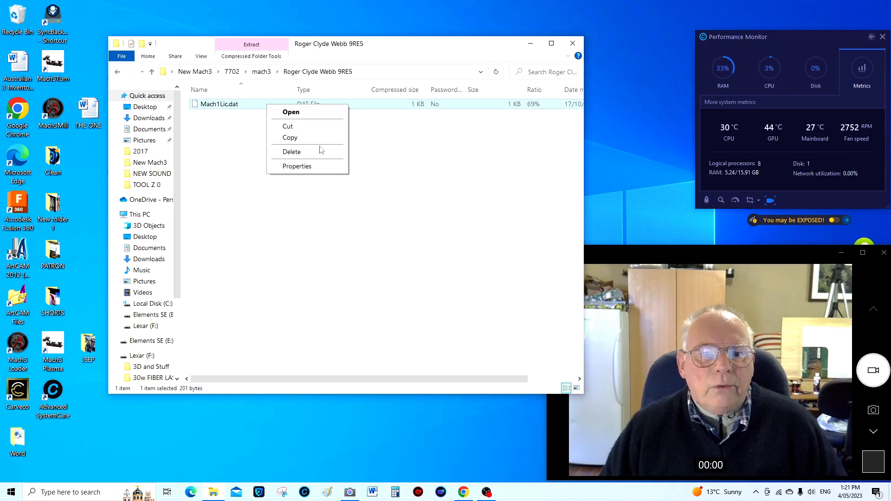
click(290, 138)
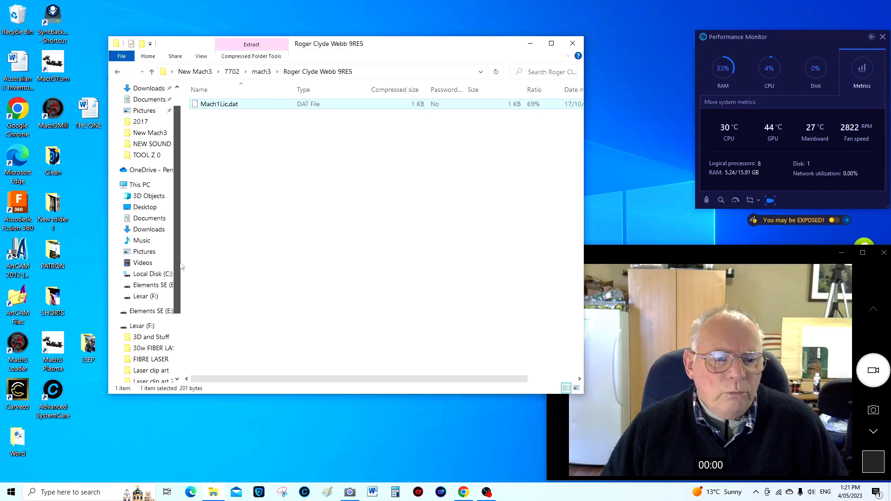
scroll(180, 252, down, 4)
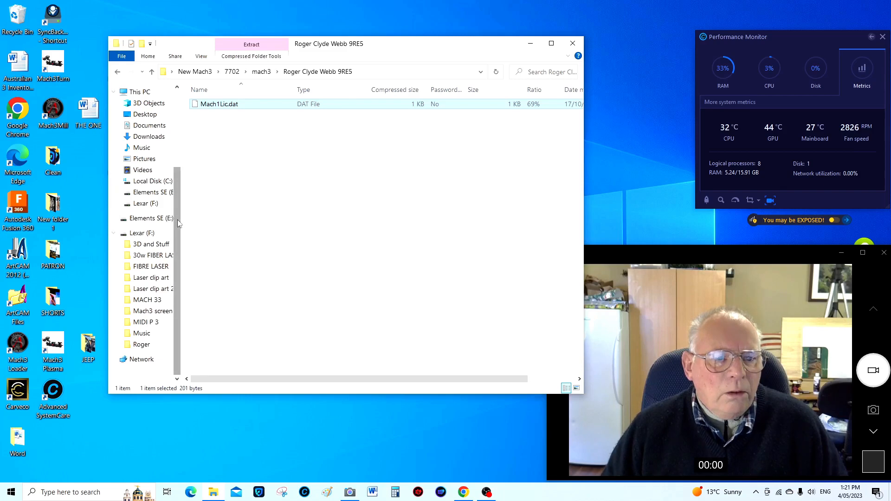
drag(179, 223, 185, 143)
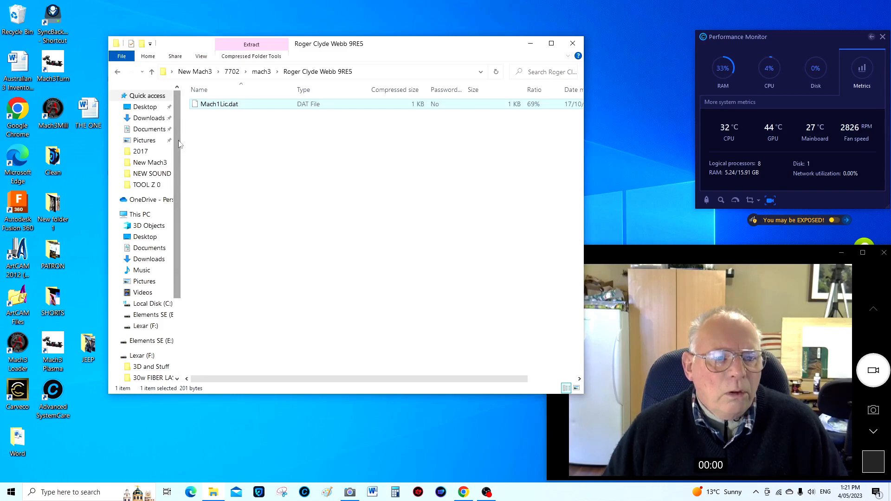
- Paste Mach1Lic.dat into C:\Mach3 via This PC > Local Disk (C:)
click(138, 214)
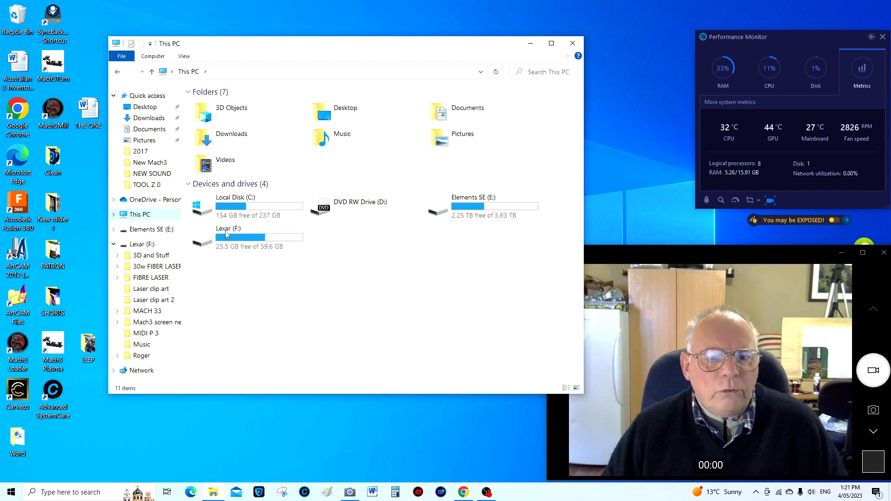
double_click(245, 208)
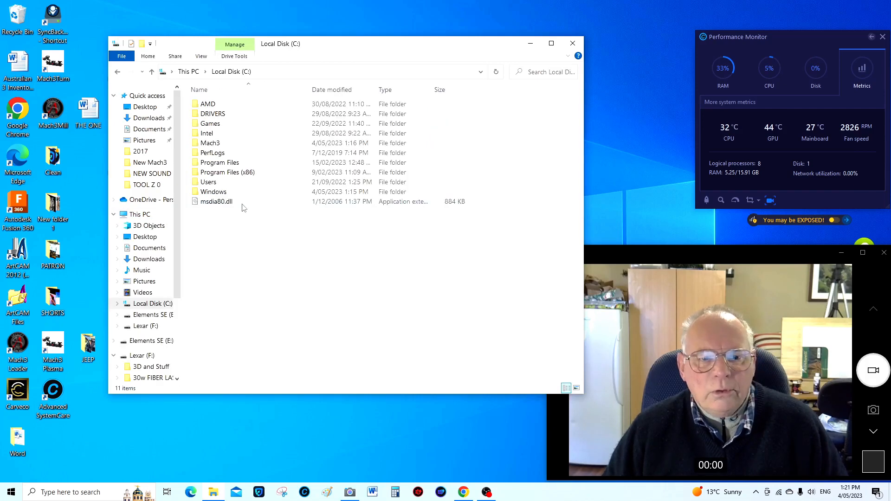
double_click(236, 144)
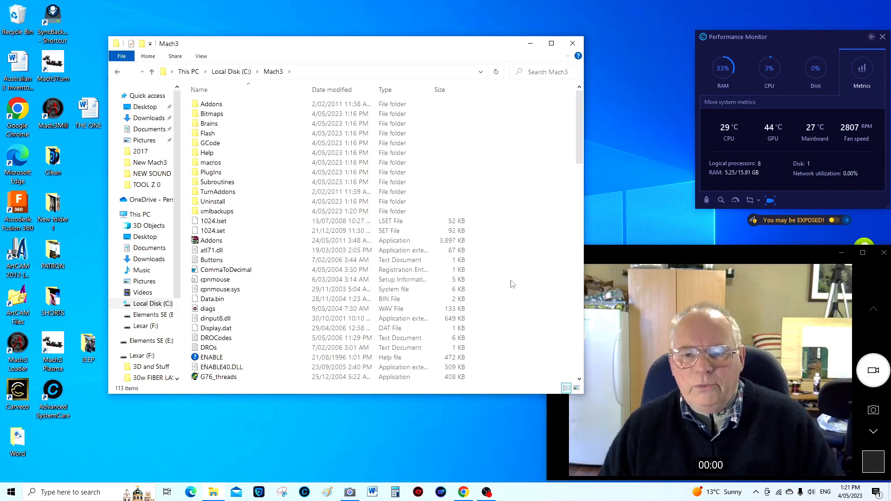
right_click(511, 283)
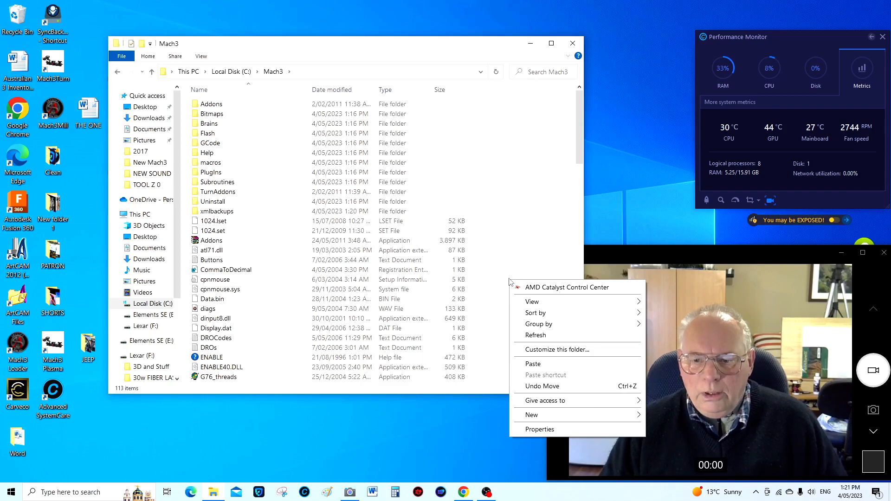
click(534, 365)
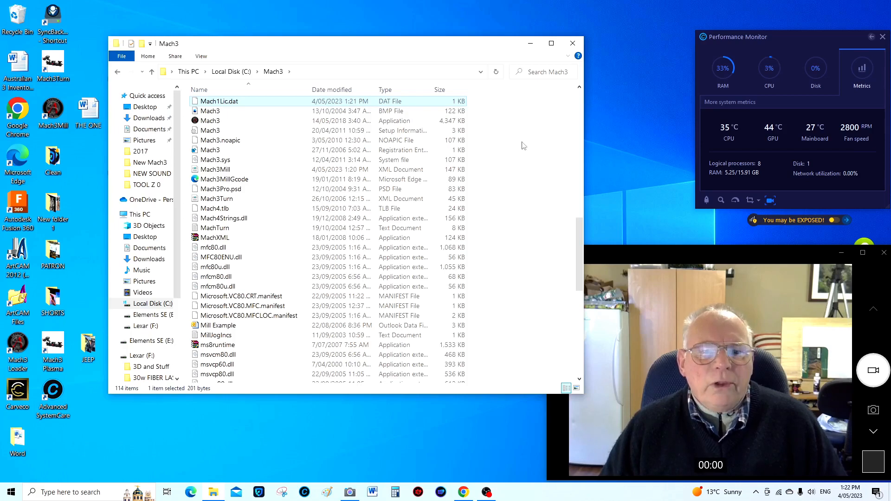
scroll(480, 228, up, 10)
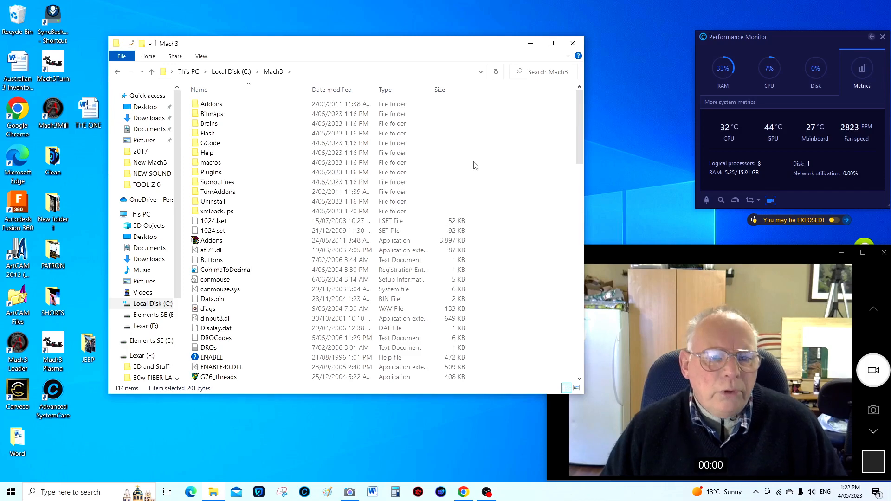
- Paste Mach1Lic.dat into the Mach3 PlugIns folder and close File Explorer
click(235, 172)
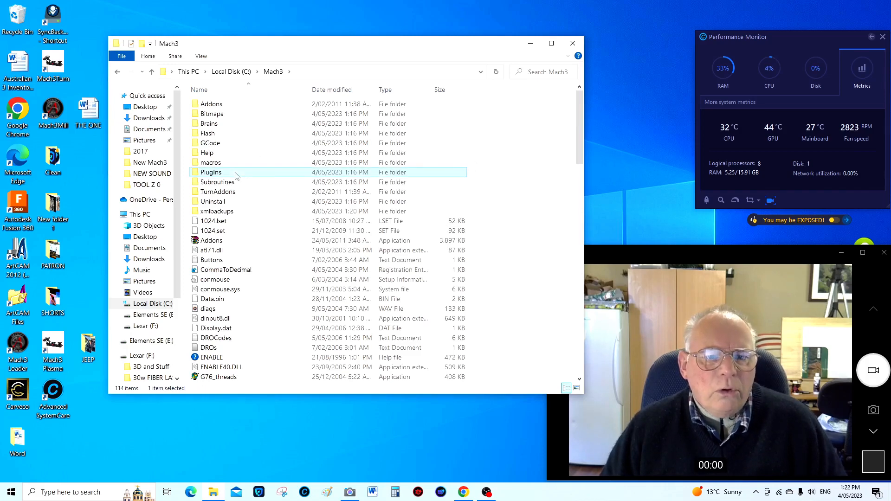
double_click(236, 172)
right_click(202, 181)
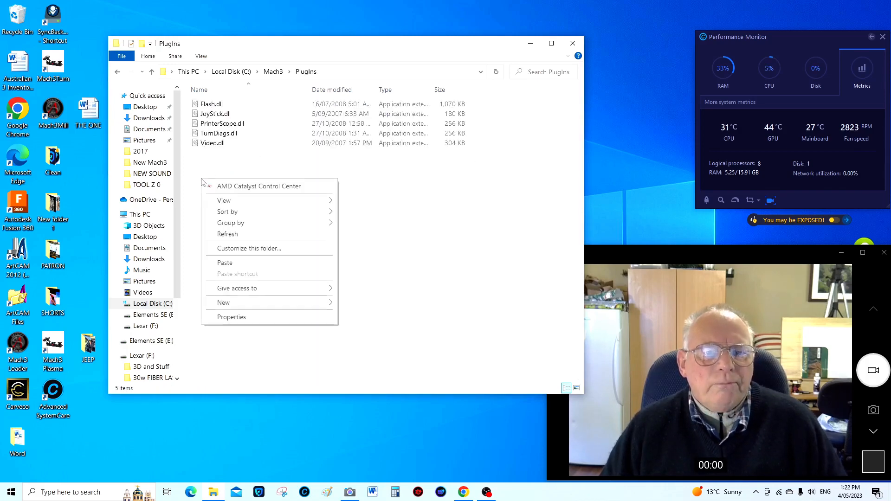
mouse_move(224, 302)
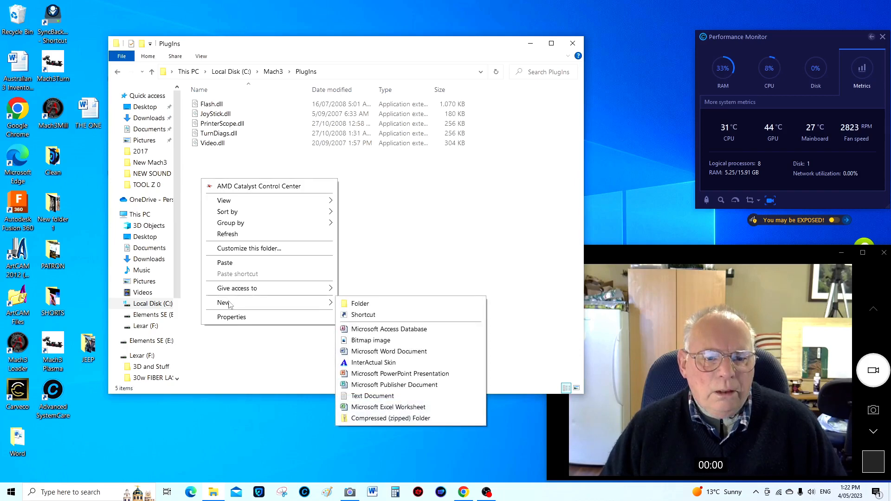
click(231, 263)
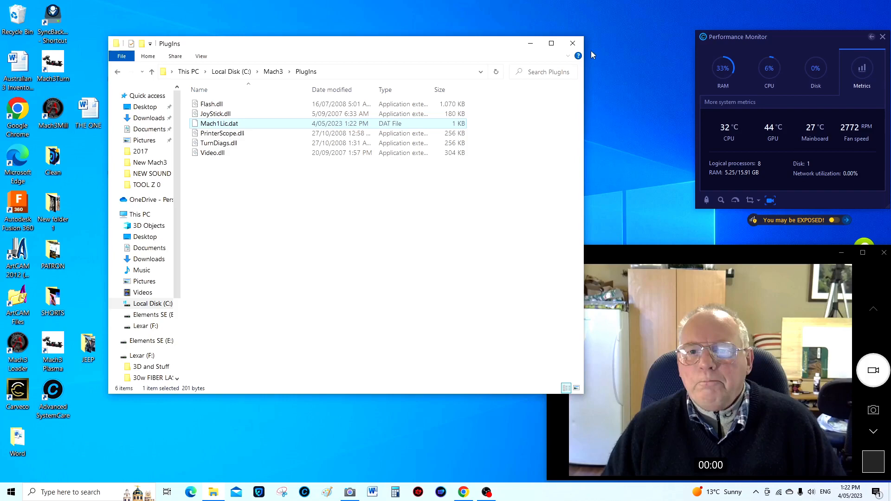
click(577, 43)
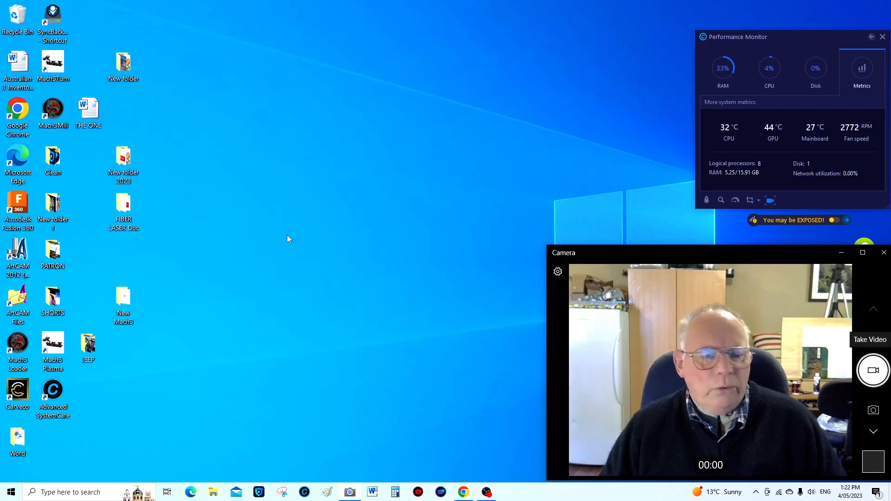
- Relaunch Mach3Mill from the desktop as the licensed version and Reset the emergency stop
double_click(56, 113)
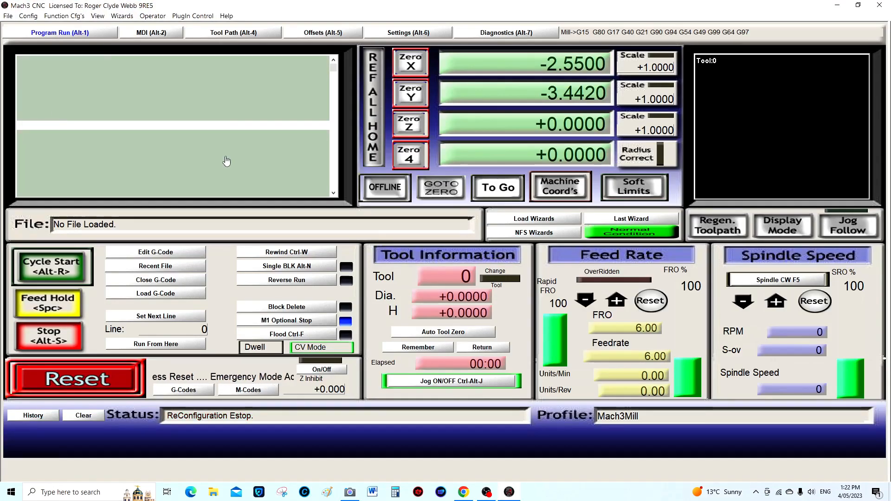
click(97, 380)
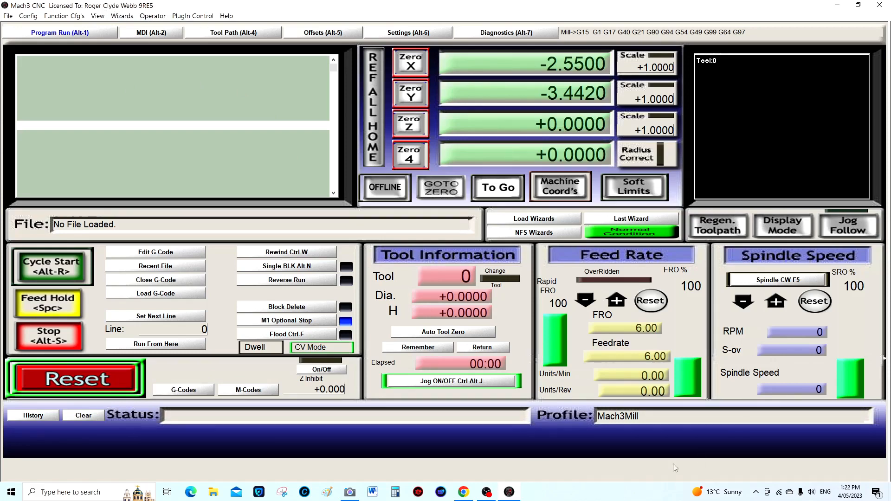
click(350, 493)
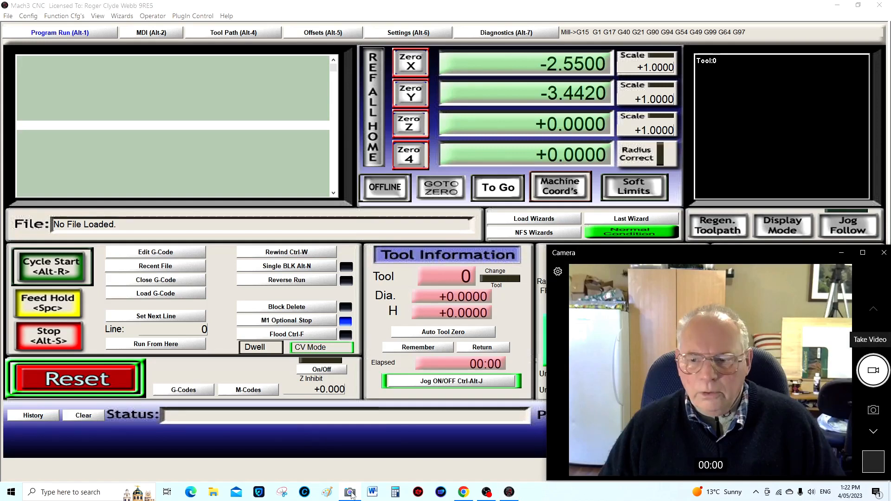